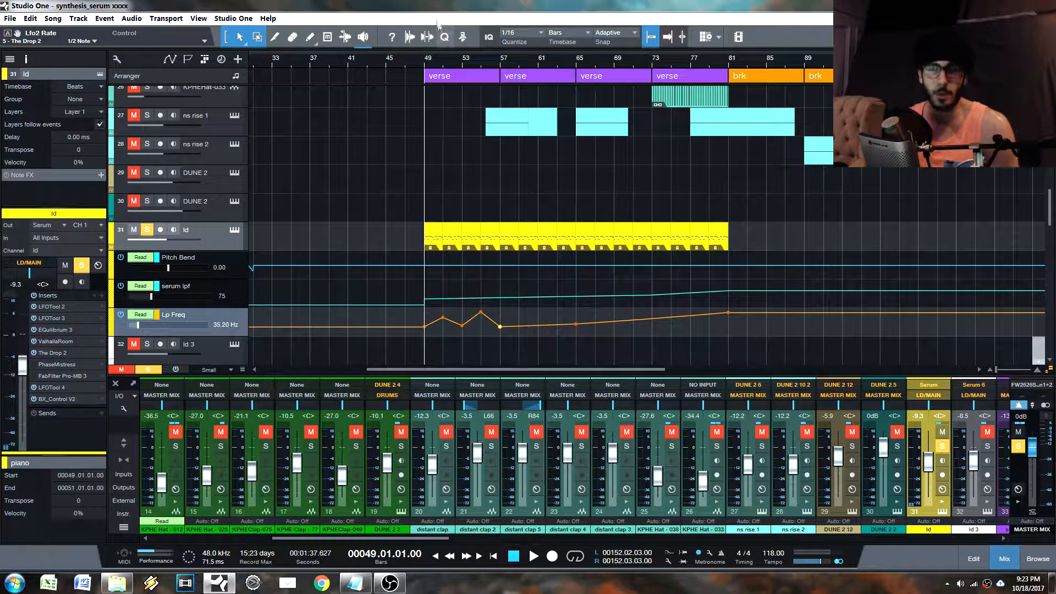
Step: Open the ld track's ValhallaRoom and The Drop 2 inserts and arrange their windows side by side
drag(434, 65, 432, 81)
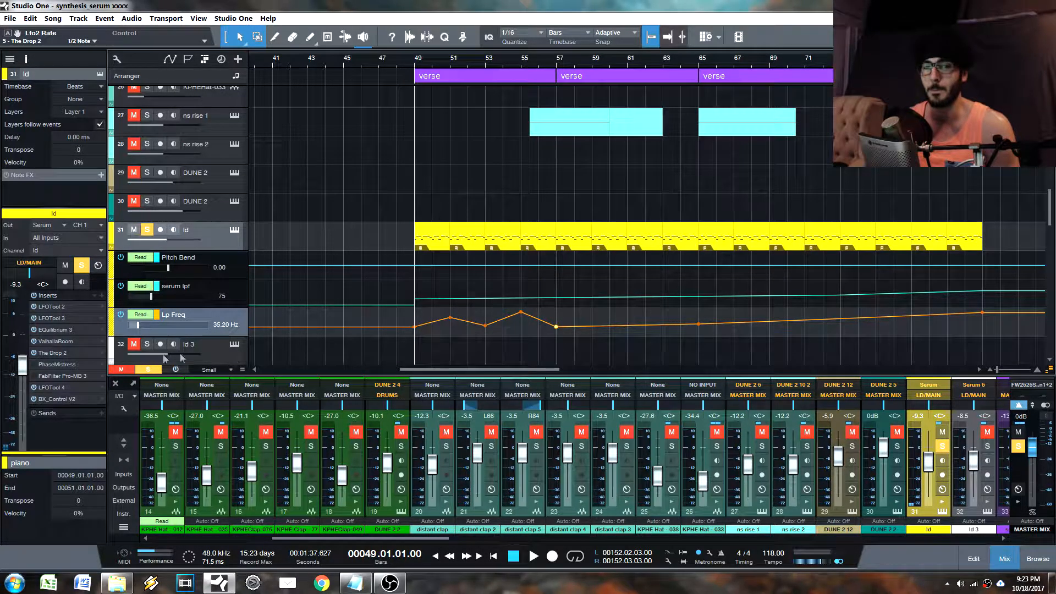
click(54, 341)
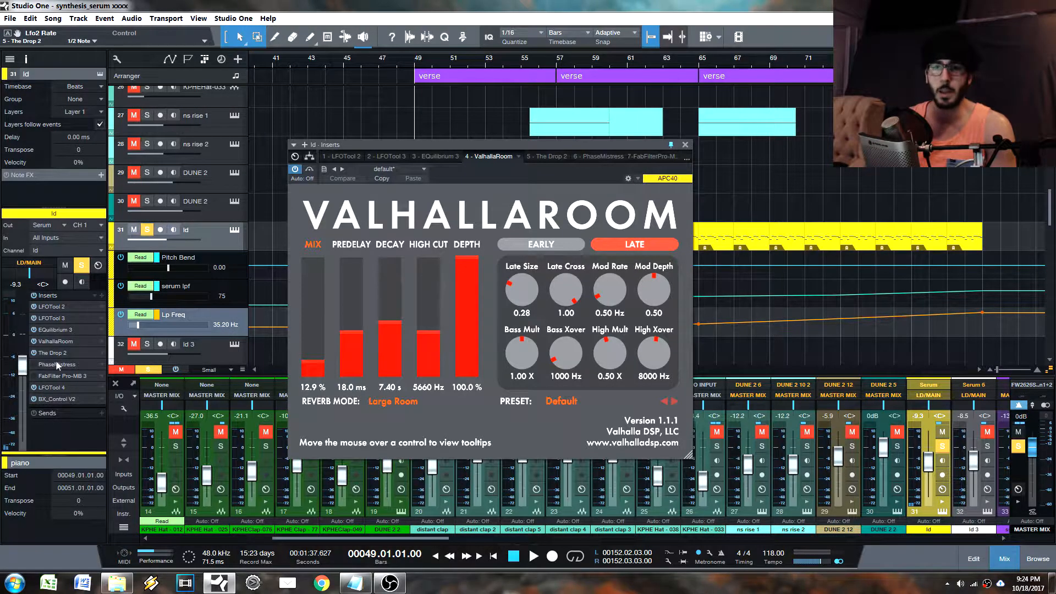
click(58, 352)
drag(612, 172, 902, 177)
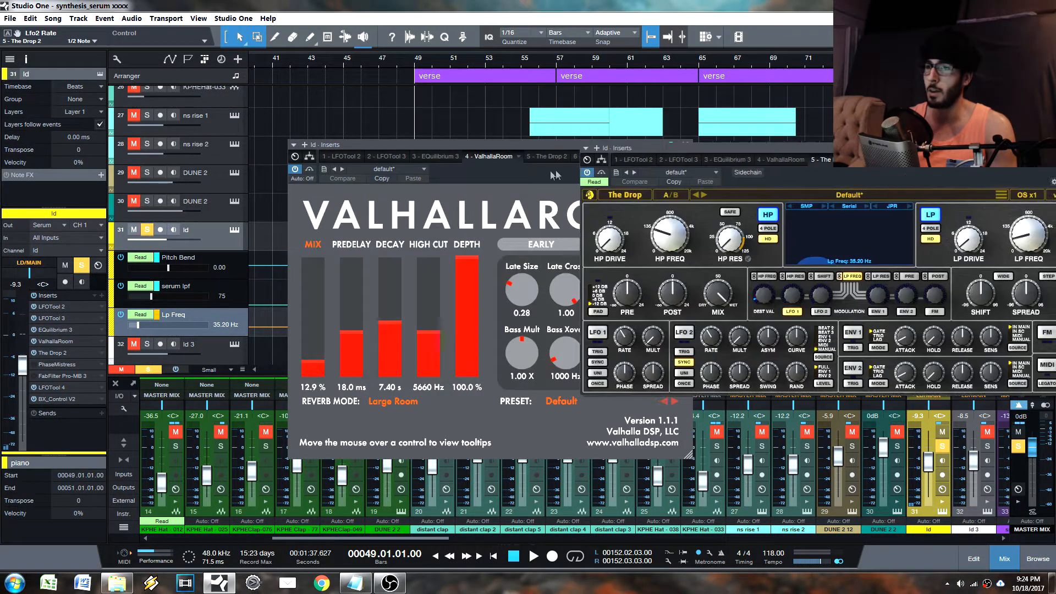
drag(550, 171, 362, 226)
drag(935, 177, 881, 227)
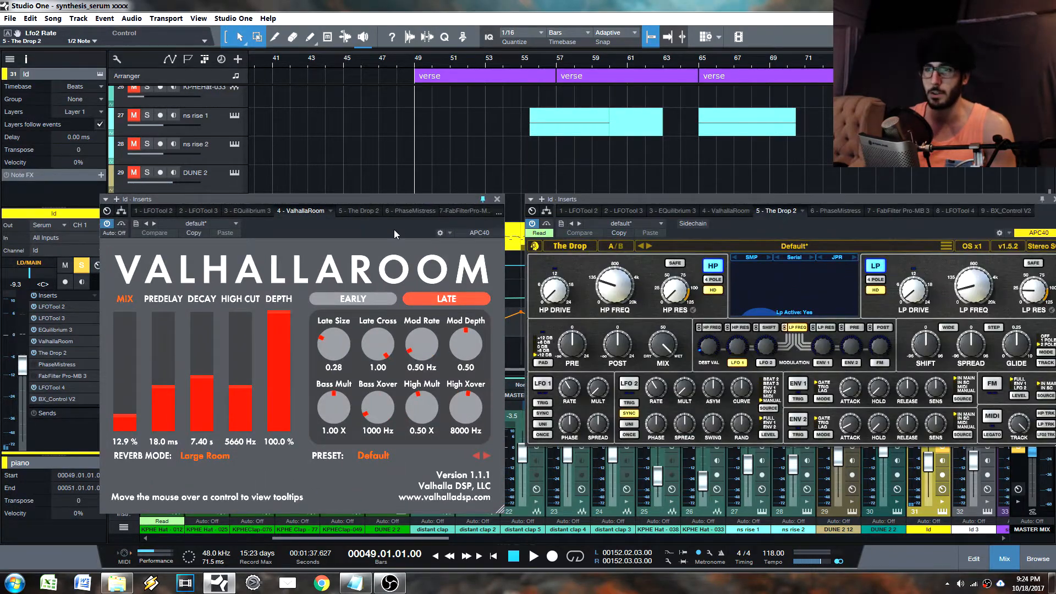
Step: Close ValhallaRoom, examine The Drop 2's filter and modulation controls in an unobstructed window, and close it
drag(395, 234, 390, 356)
click(494, 327)
drag(830, 224, 874, 106)
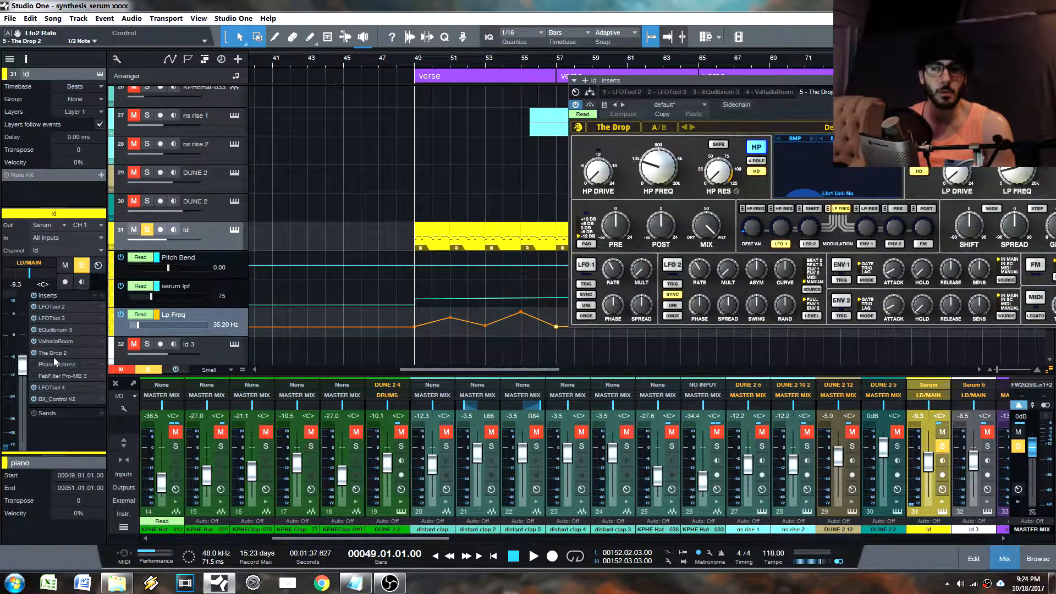
drag(809, 81, 701, 98)
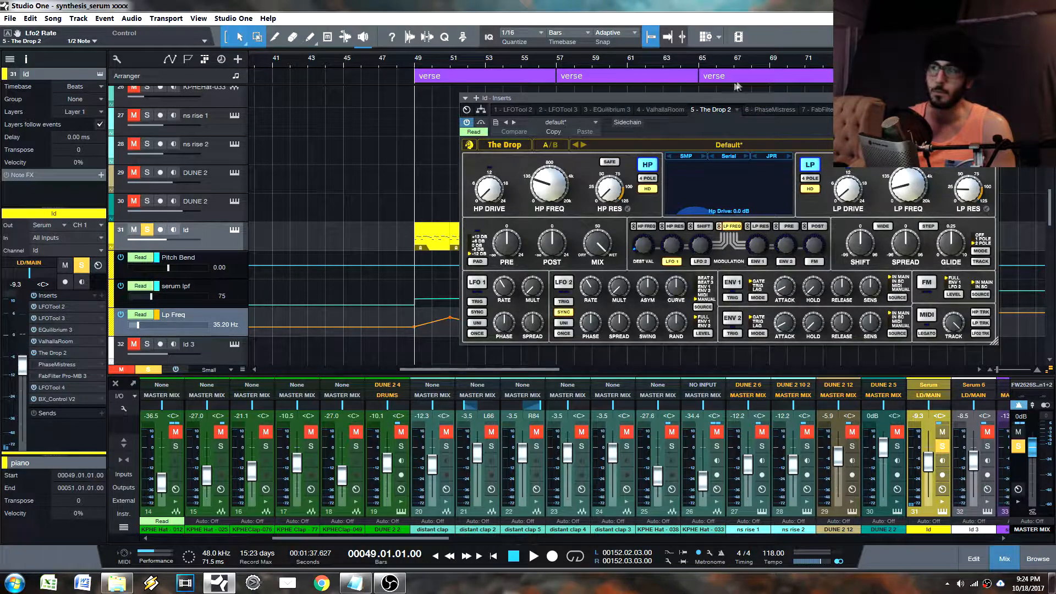
drag(711, 130, 676, 132)
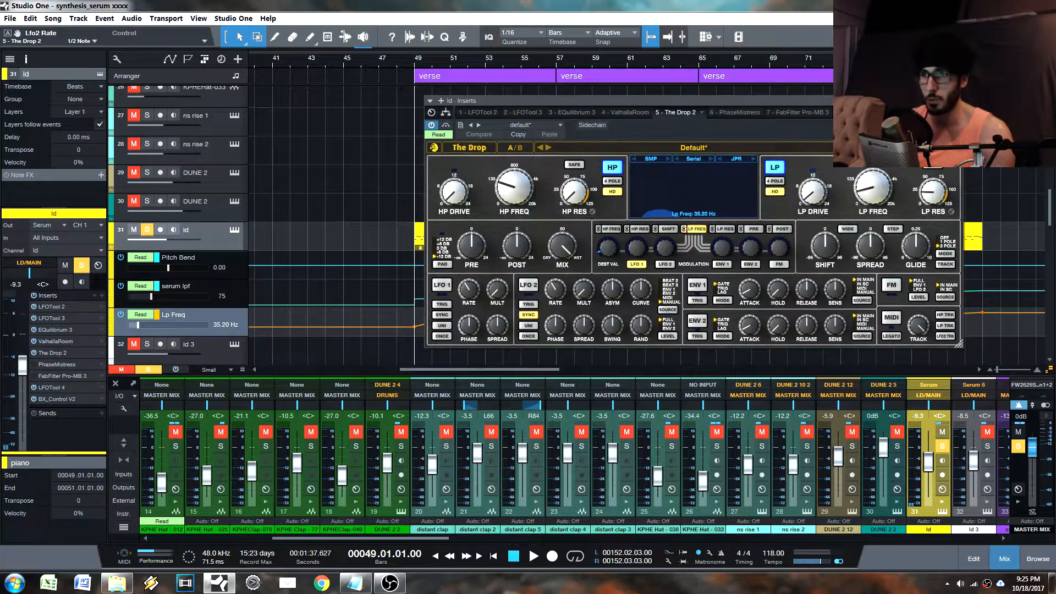
click(958, 101)
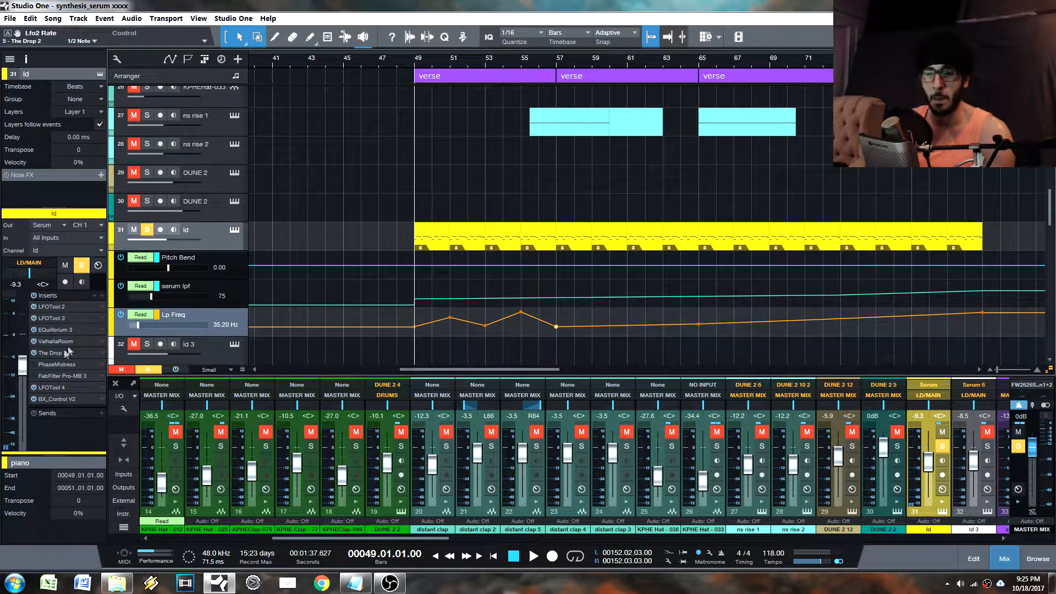
Step: Open the ld track's ValhallaRoom insert, review its reverb settings, and close it
drag(57, 355, 61, 354)
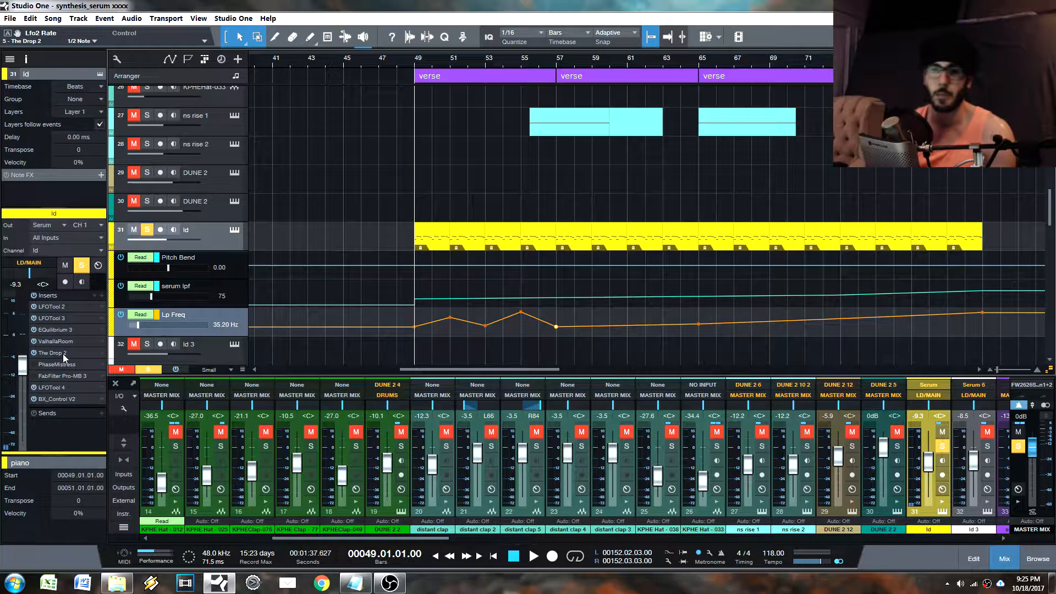
double_click(55, 342)
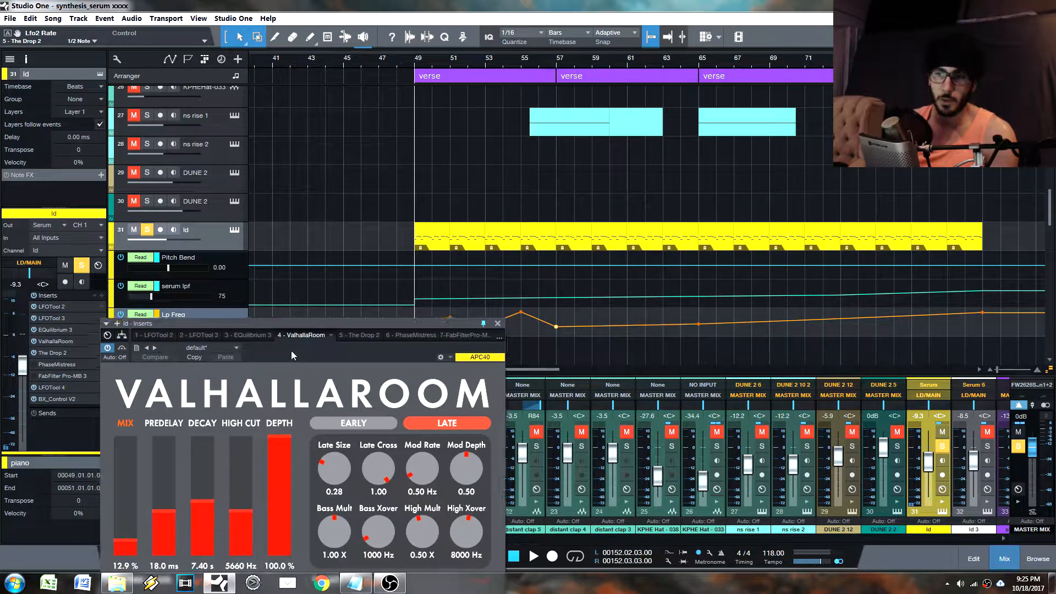
drag(291, 350, 532, 175)
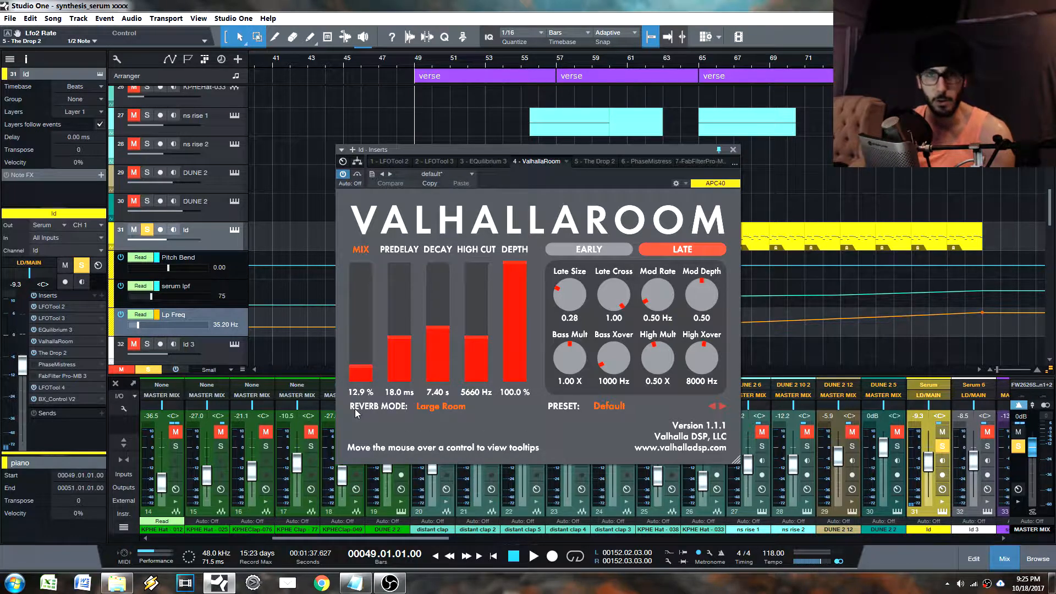
click(733, 149)
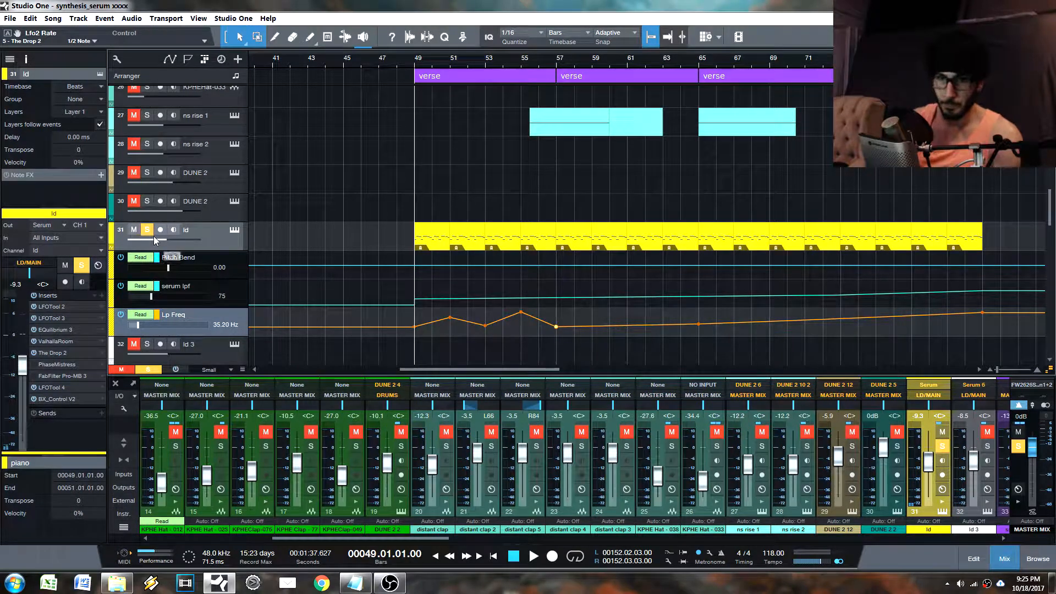
Step: Open The Drop 2 on the ld track and play the song from bar 49 to hear the filter automation
mouse_move(153, 236)
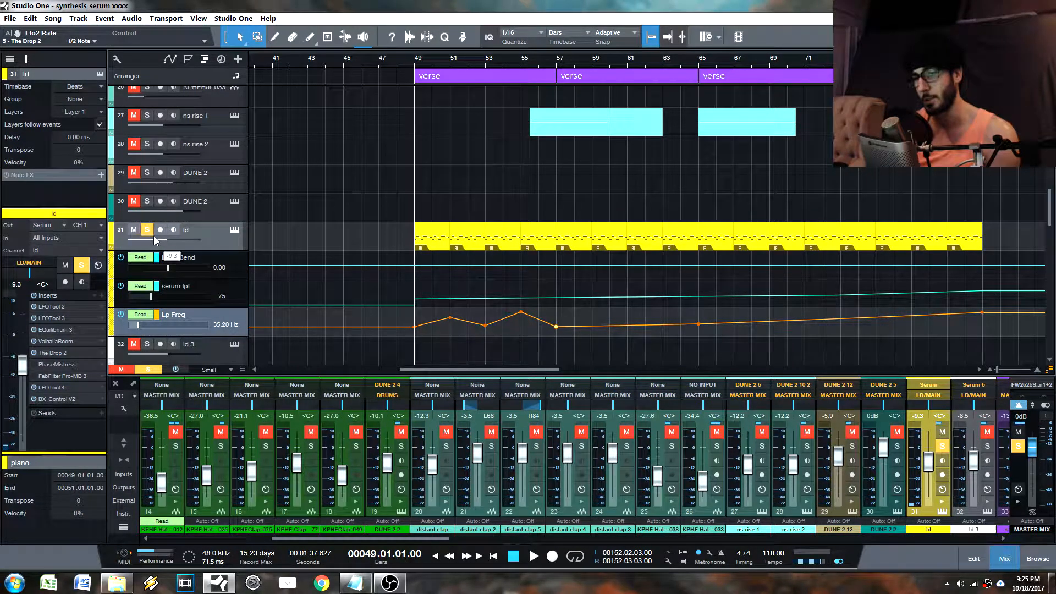
click(64, 354)
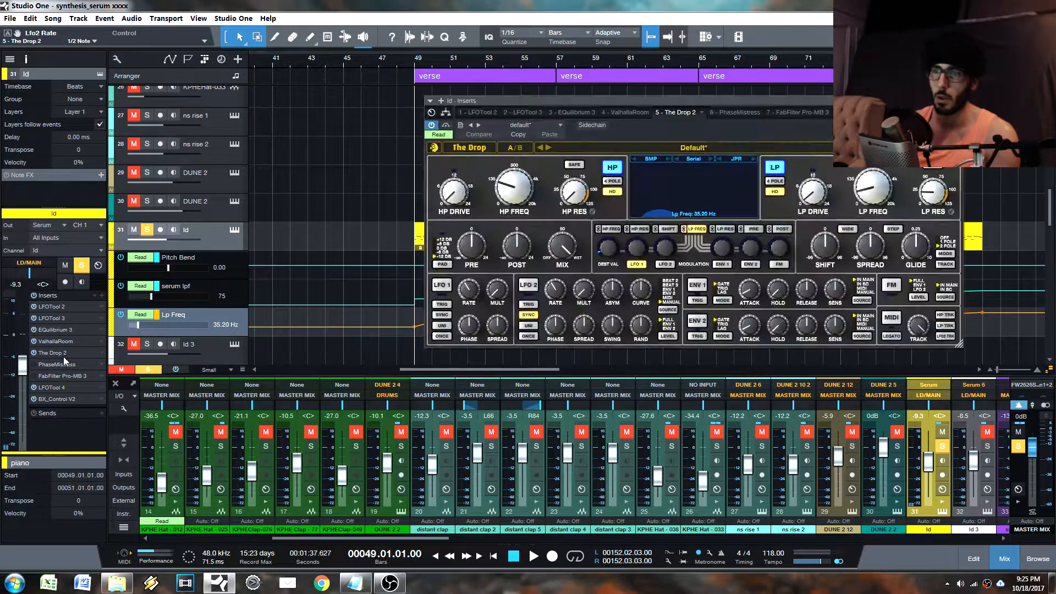
key(space)
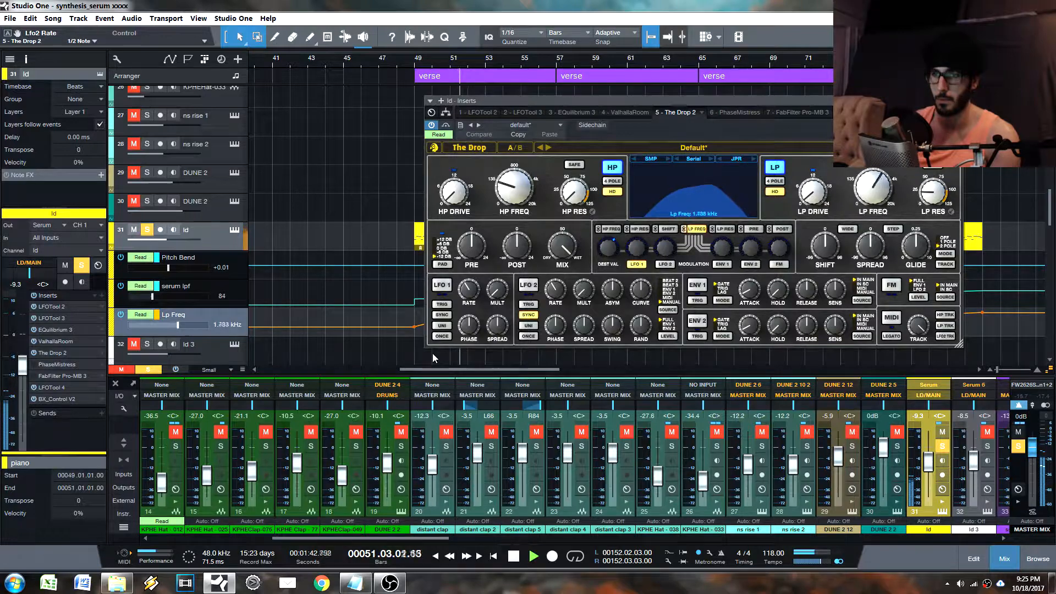
drag(537, 103, 628, 43)
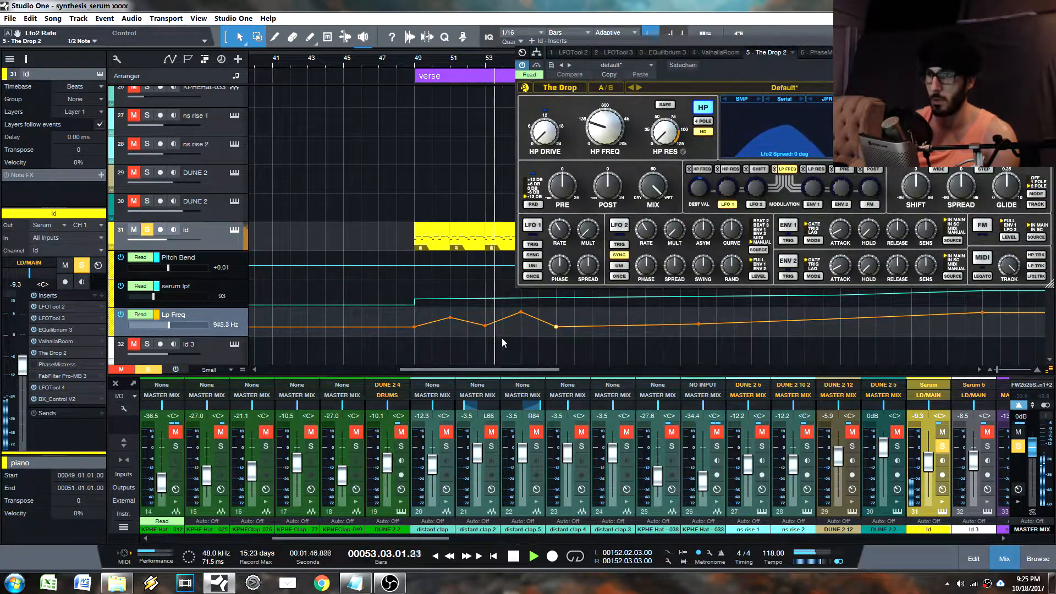
Step: Loop the first verse from bar 49 to bar 57, keep The Drop 2's window clear of that range, and stop playback
ctrl+click(417, 65)
drag(607, 41, 748, 31)
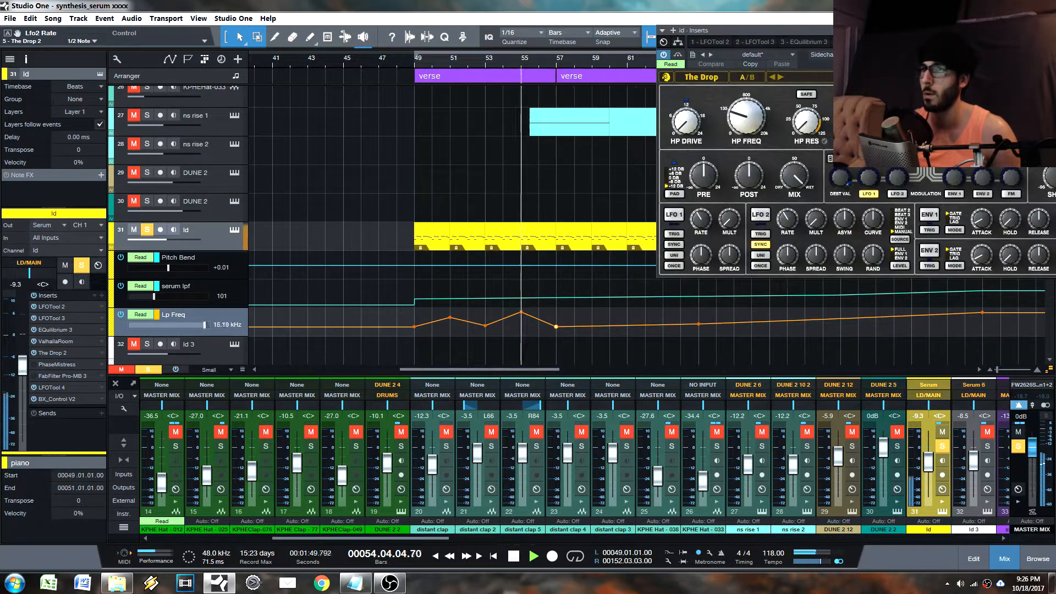
alt+click(558, 66)
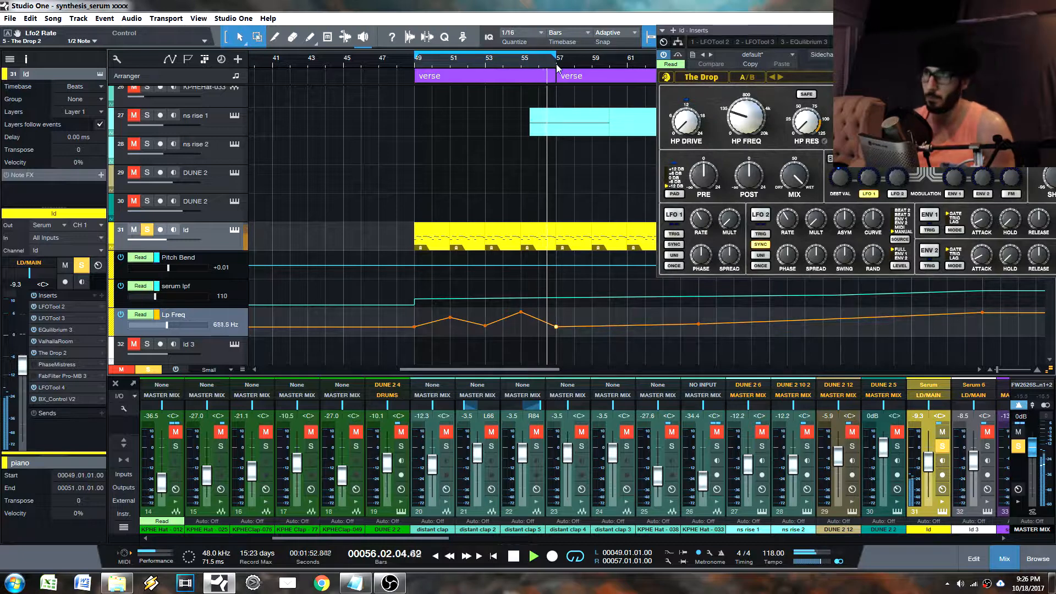
key(space)
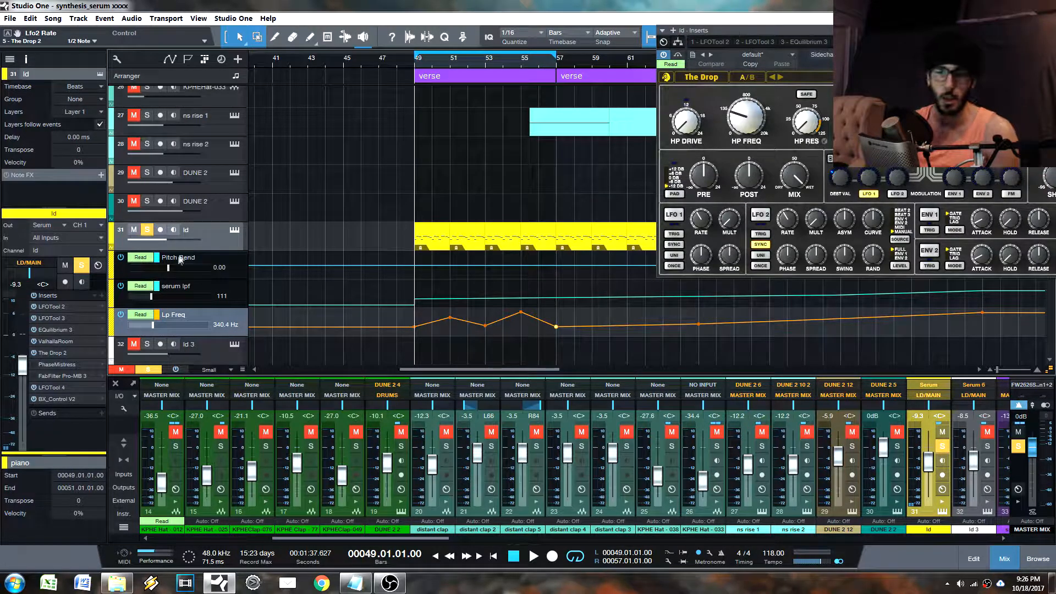
Step: Move The Drop 2 above ValhallaRoom in the ld track's insert chain and audition the looped verse
drag(62, 357, 63, 342)
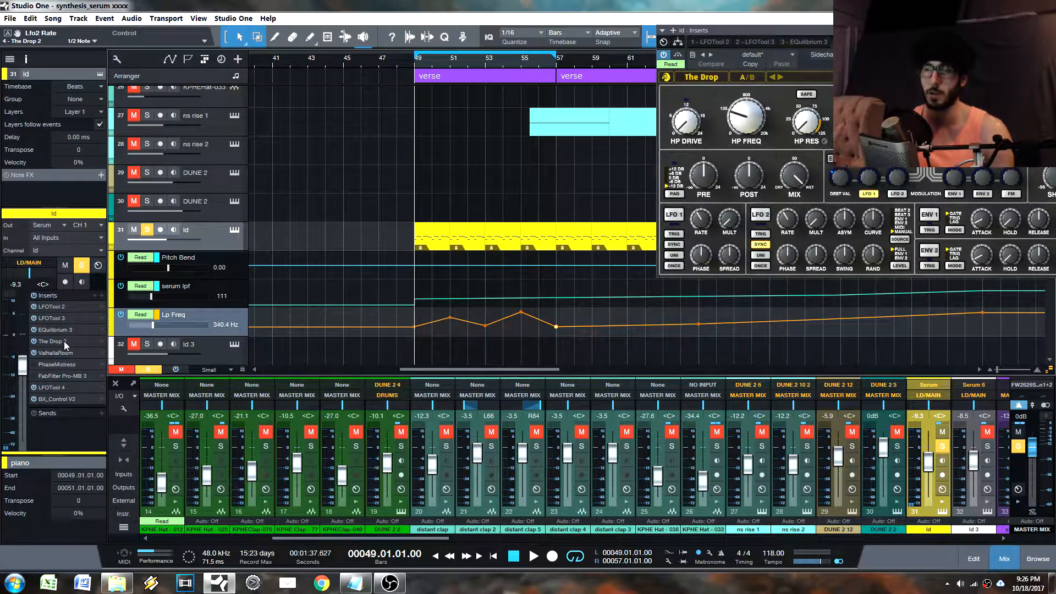
key(space)
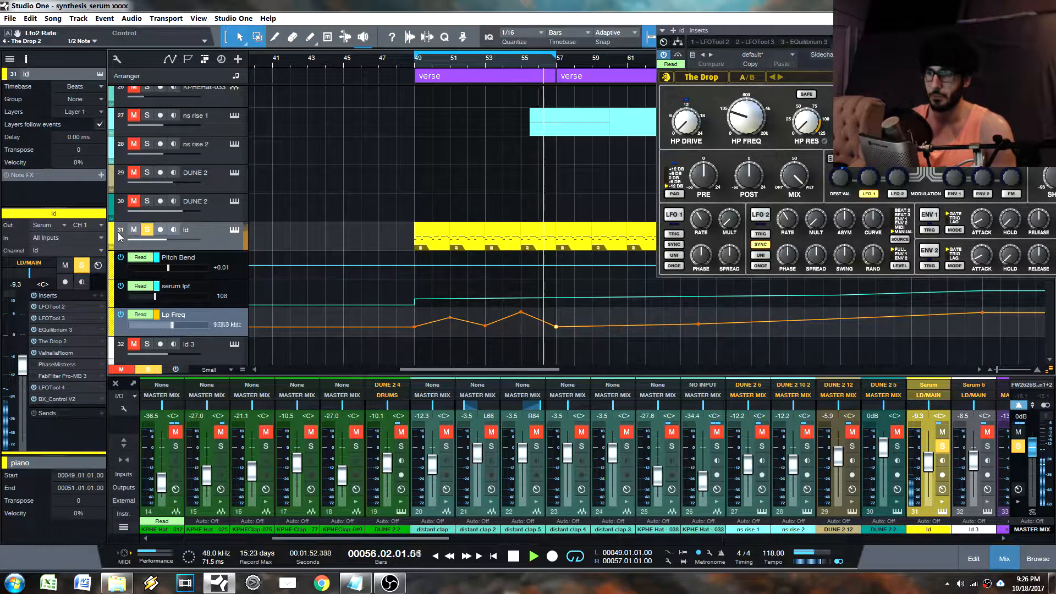
key(space)
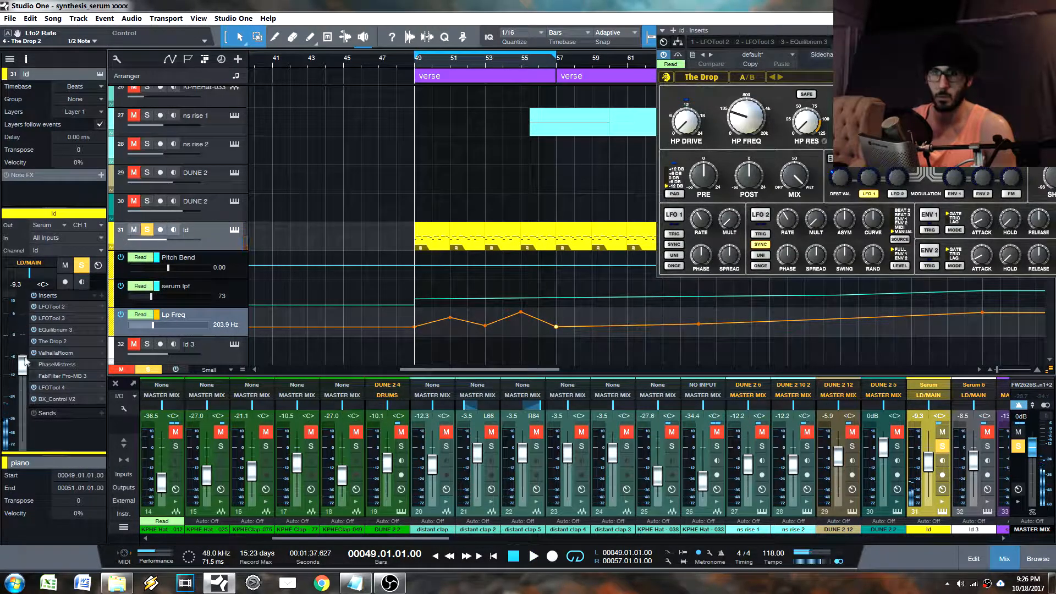
Step: Move The Drop 2 back below ValhallaRoom in the insert chain and audition the looped verse for comparison
drag(58, 344, 59, 359)
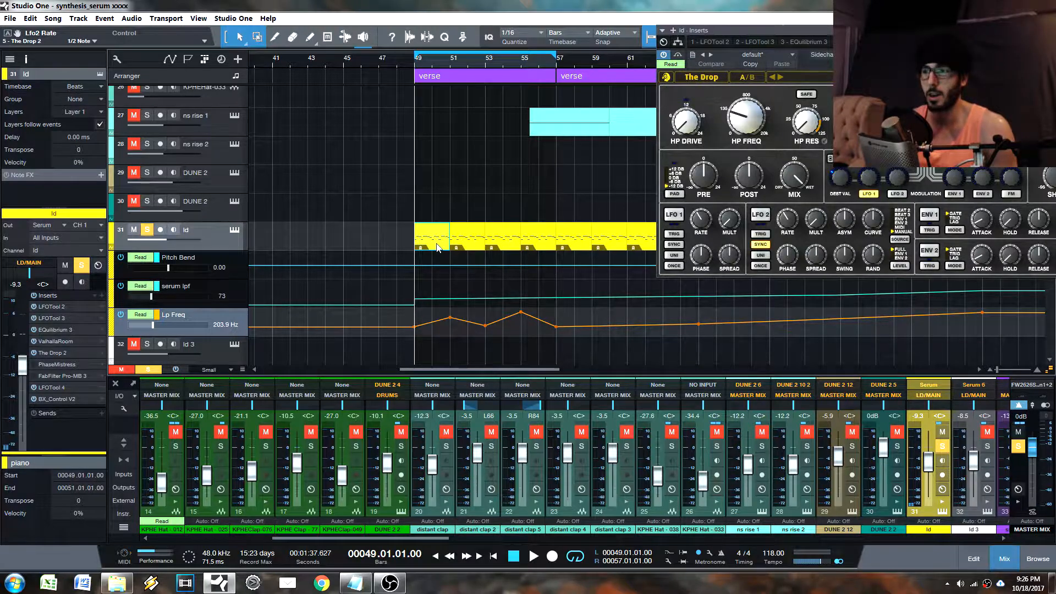
key(space)
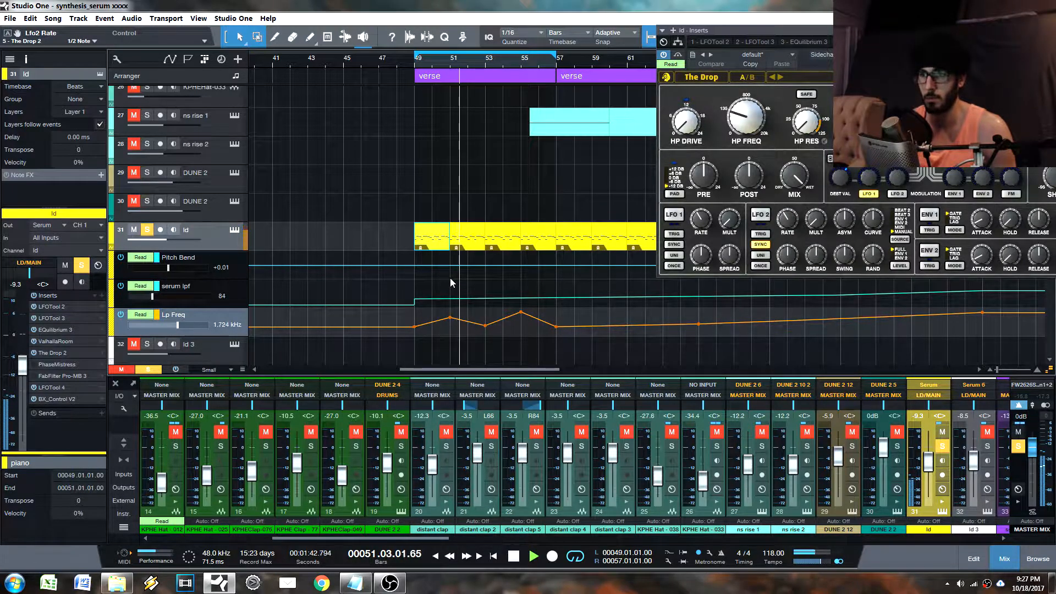
key(space)
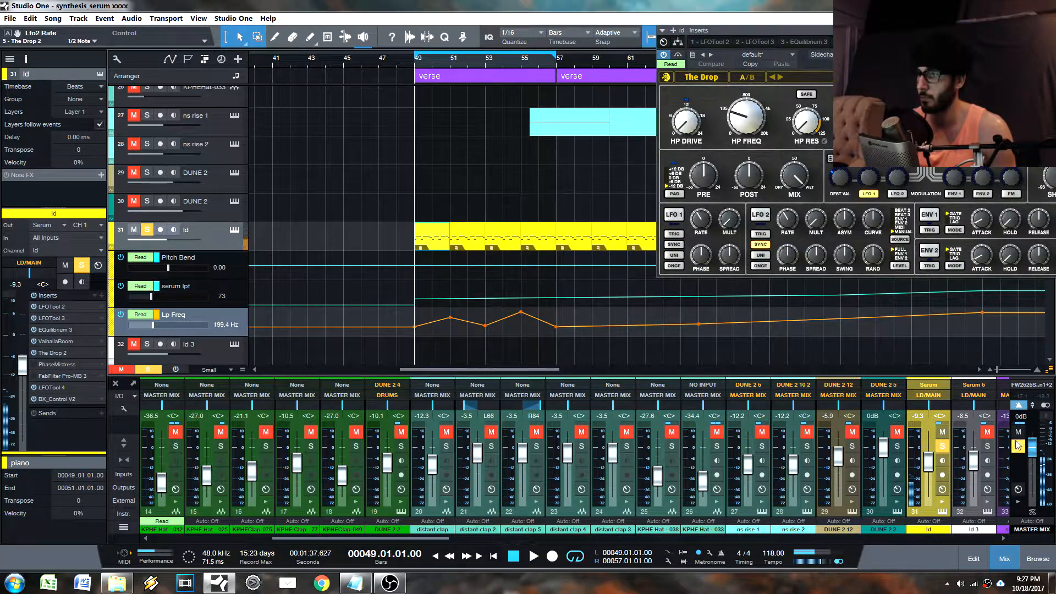
Step: Mute the MASTER MIX channel and reposition The Drop 2's window to show its filter display
click(1018, 434)
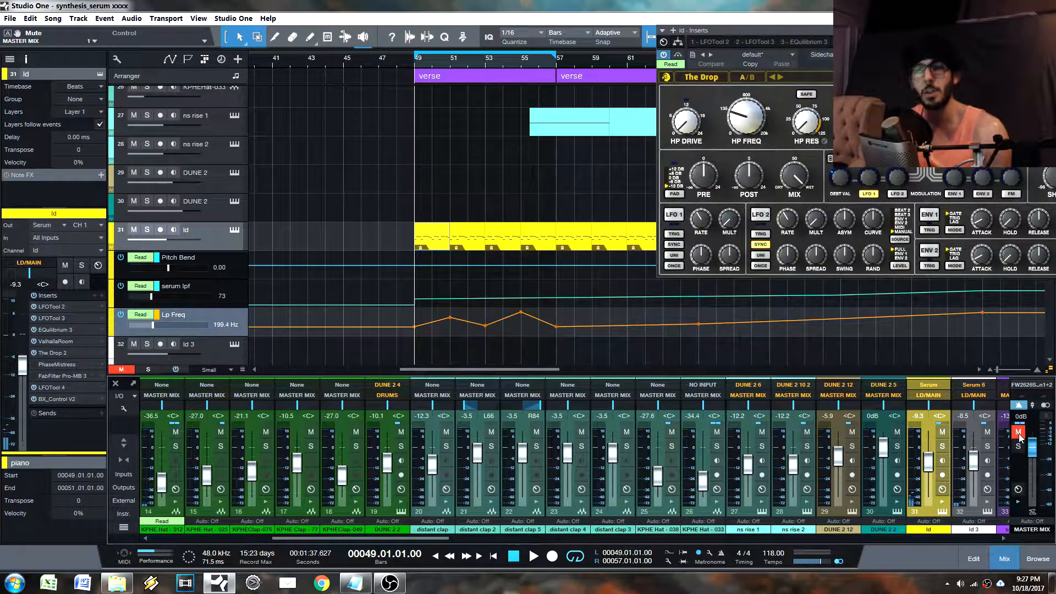
drag(971, 31, 795, 50)
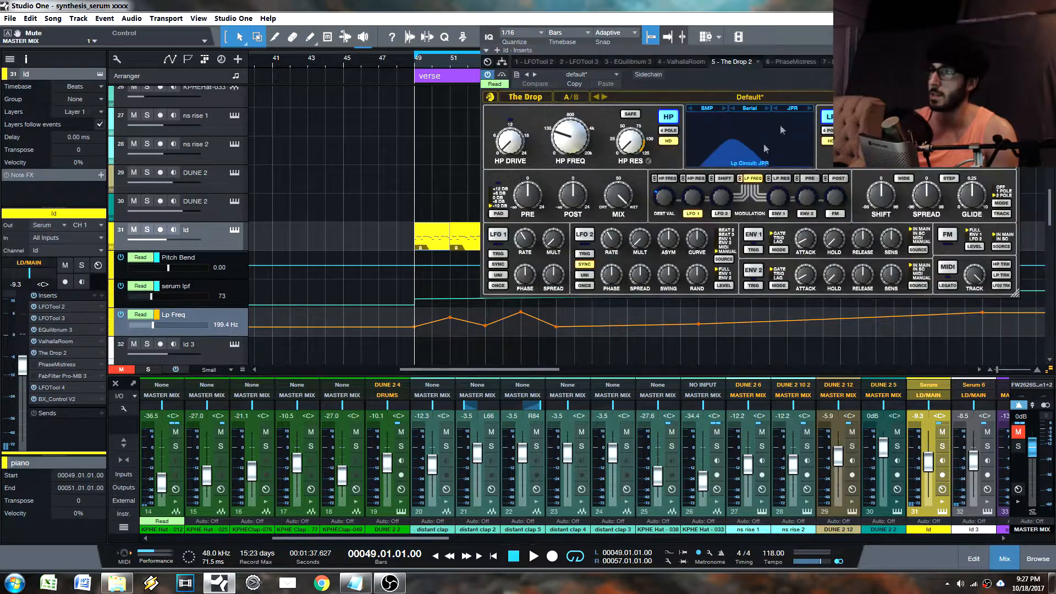